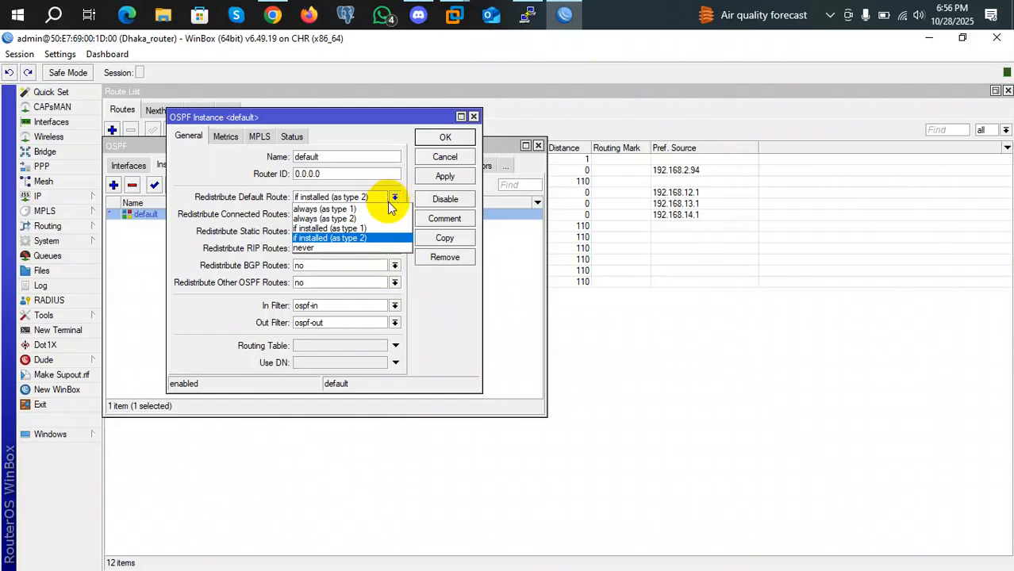
Switch to Chrome to review the PNETLab topology diagram, and return to the Dhaka_router session in WinBox.
left_click(270, 15)
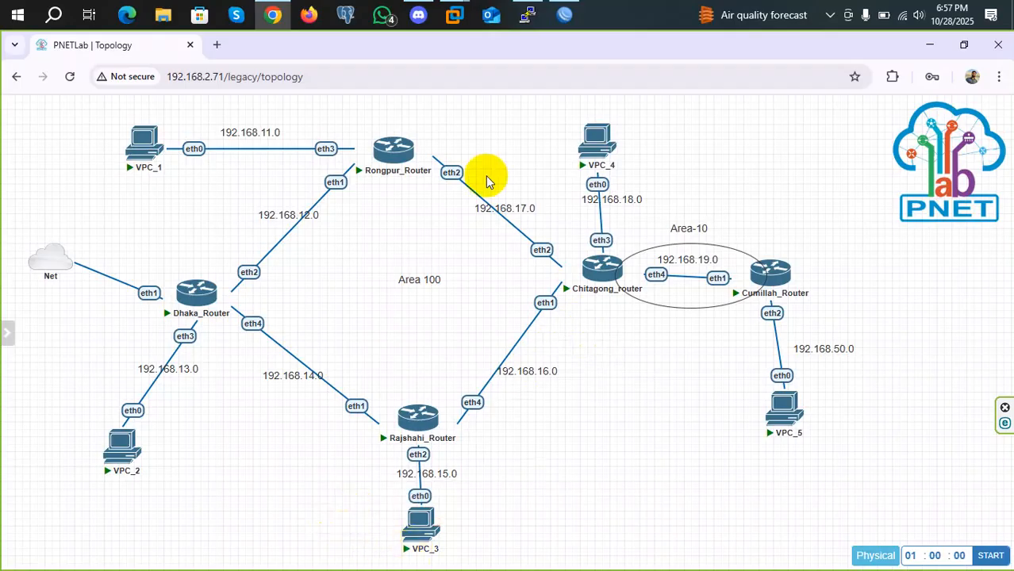
mouse_move(568, 16)
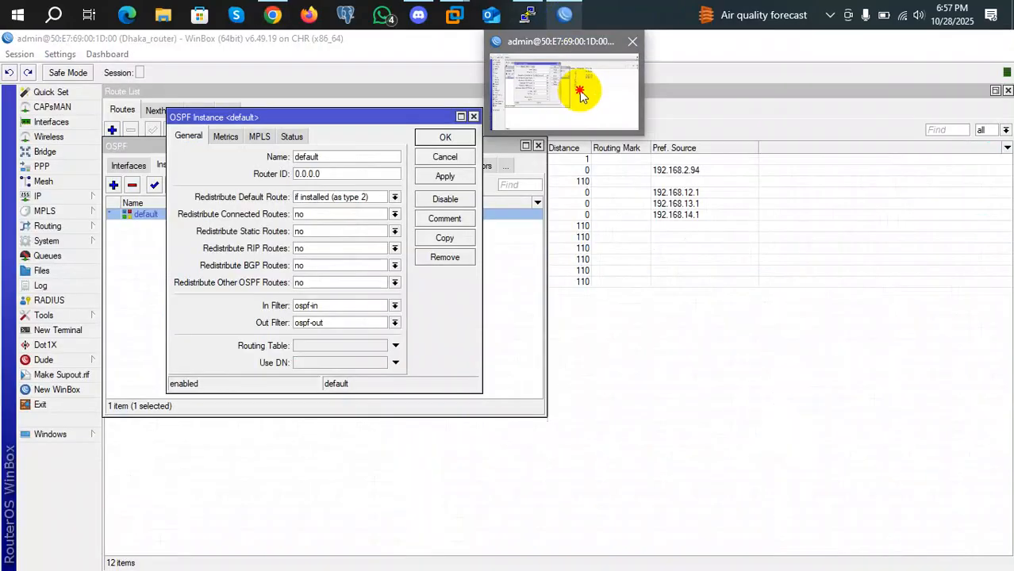
left_click(579, 90)
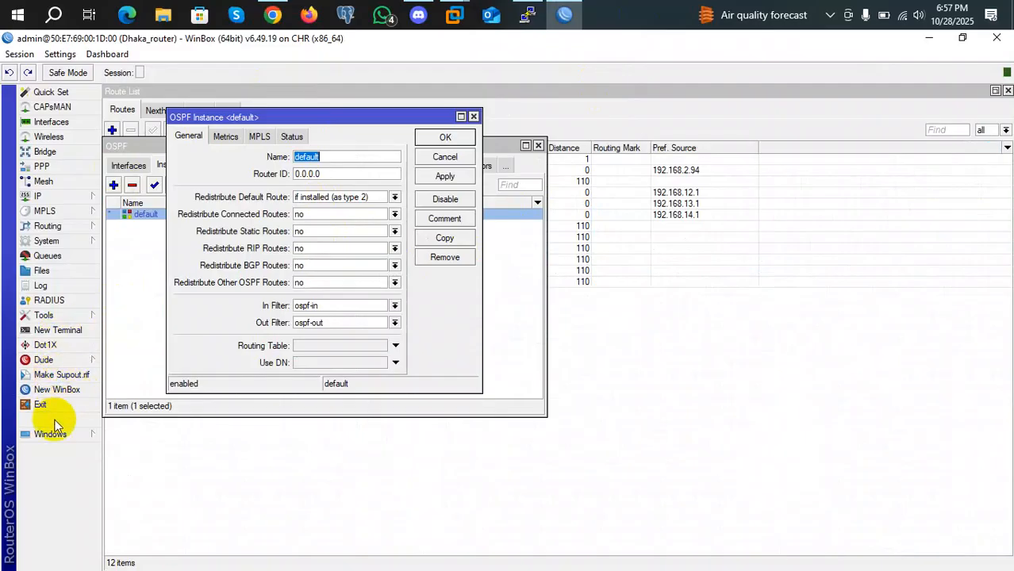
Open a new WinBox connection to Cumillah_Router through RoMON with Dhaka_router as the agent, and maximize its window.
left_click(57, 389)
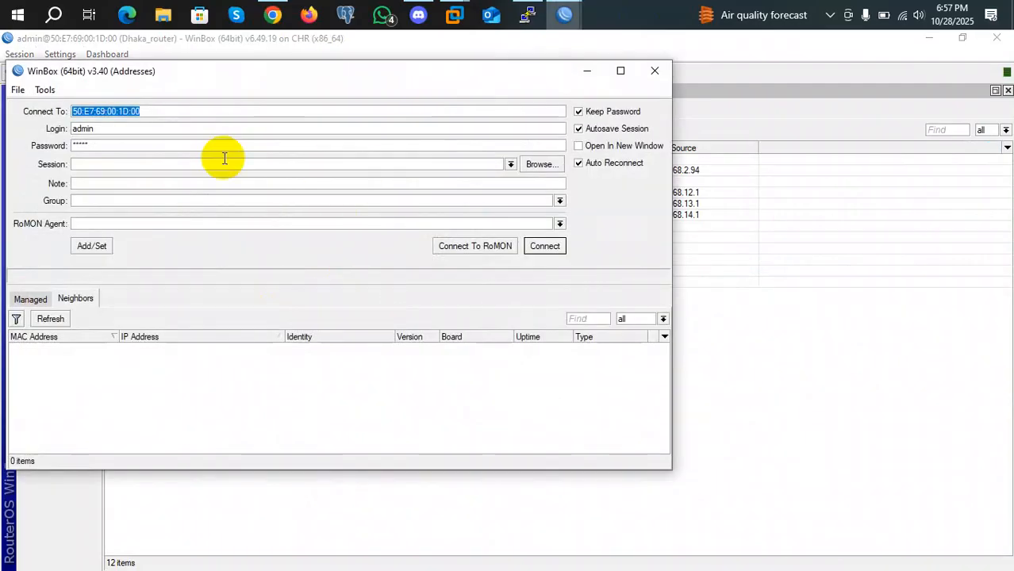
left_click(470, 249)
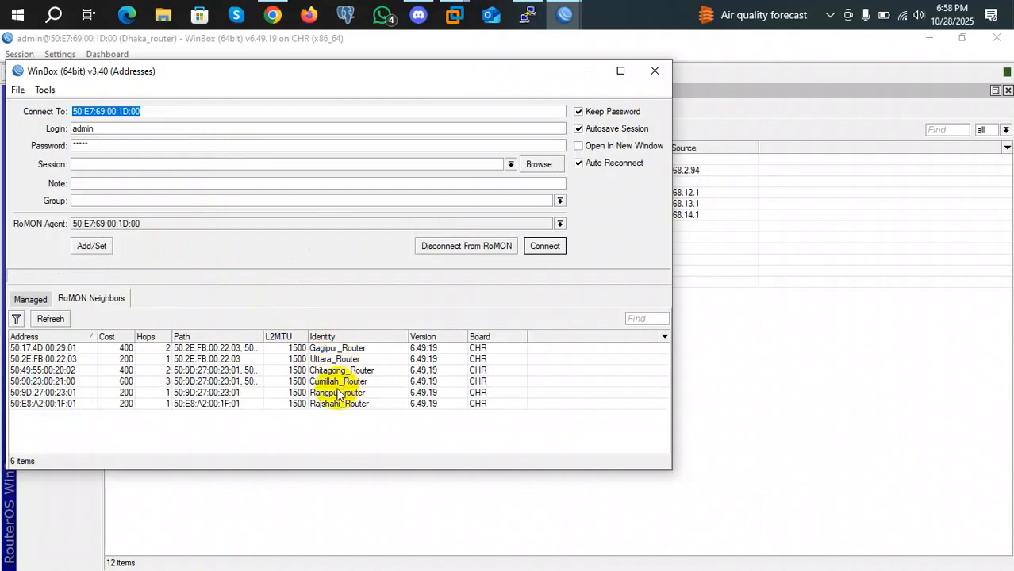
left_click(36, 382)
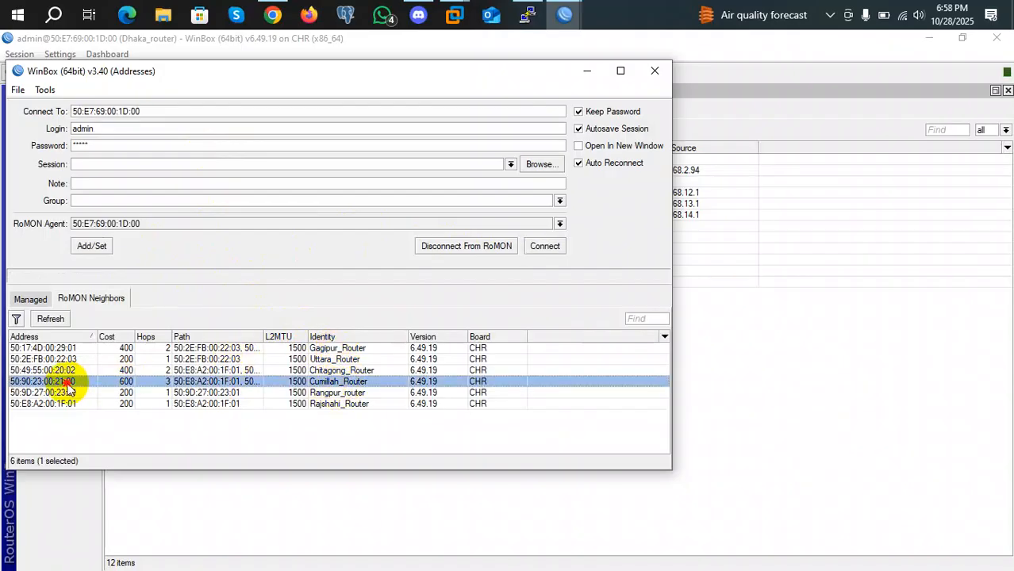
left_click(544, 245)
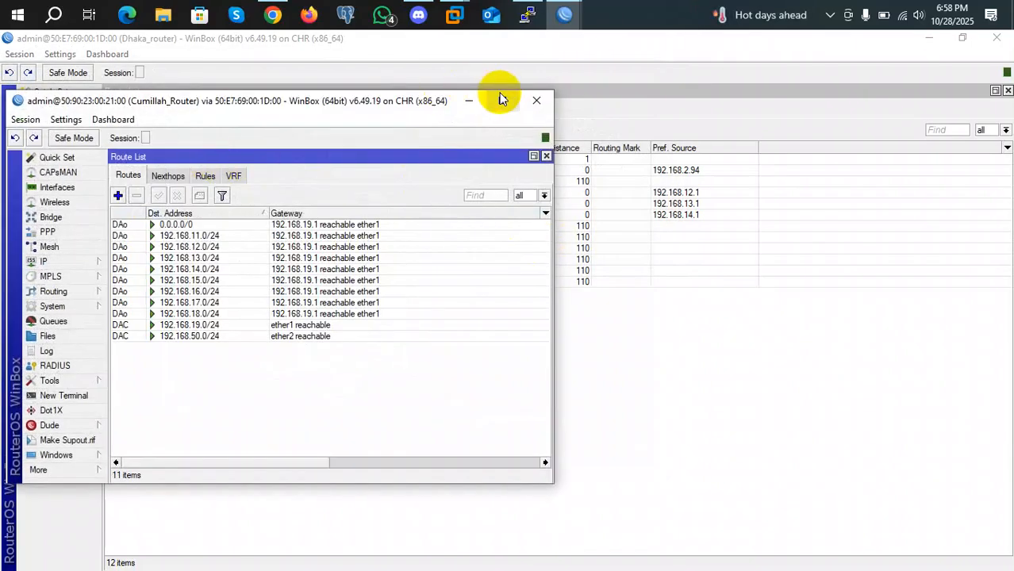
left_click(502, 100)
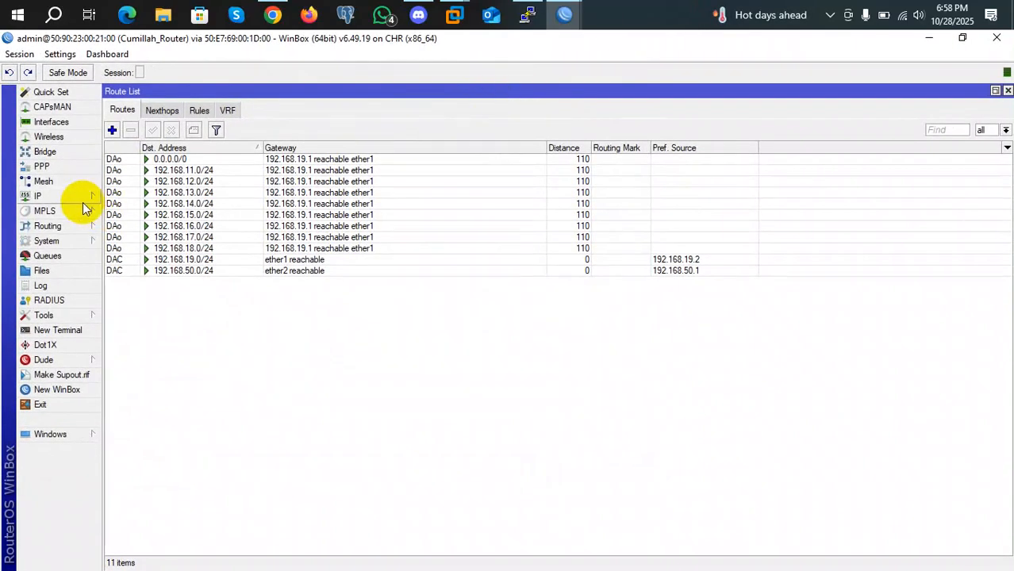
Examine the 0.0.0.0/0 route on Cumillah_Router and compare it with the OSPF instance settings on Dhaka_router.
left_click(167, 162)
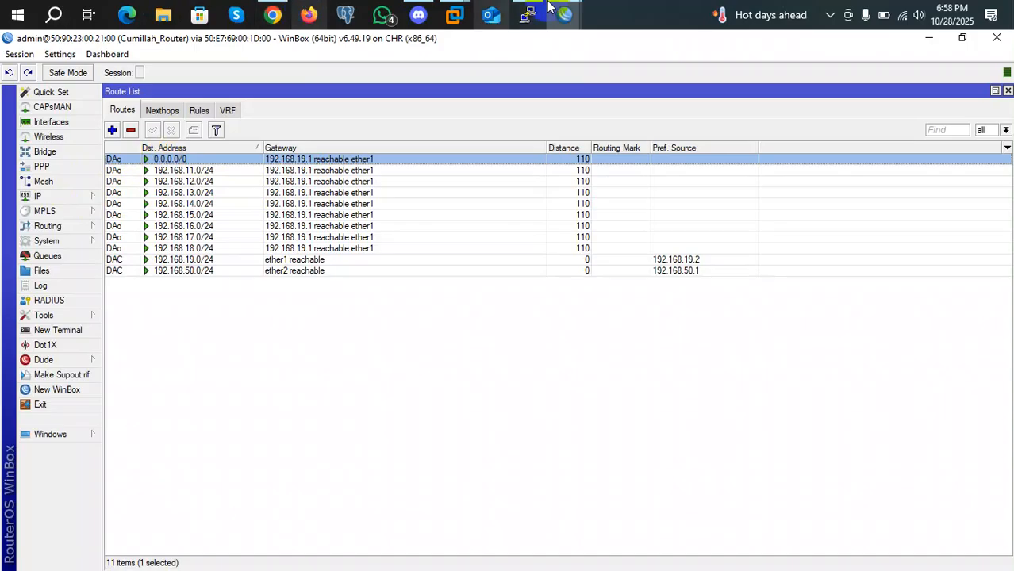
left_click(561, 20)
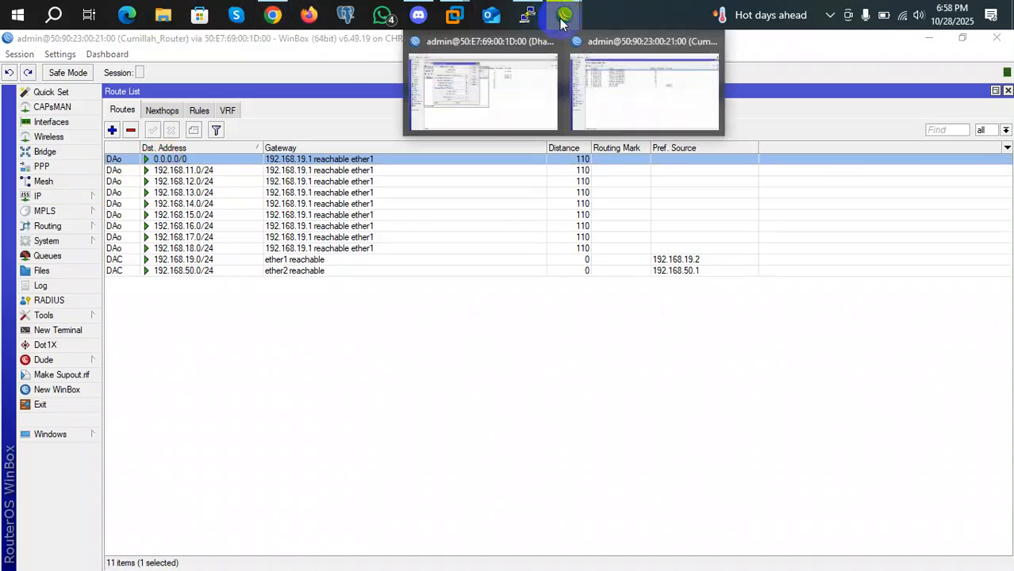
left_click(453, 79)
left_click(579, 22)
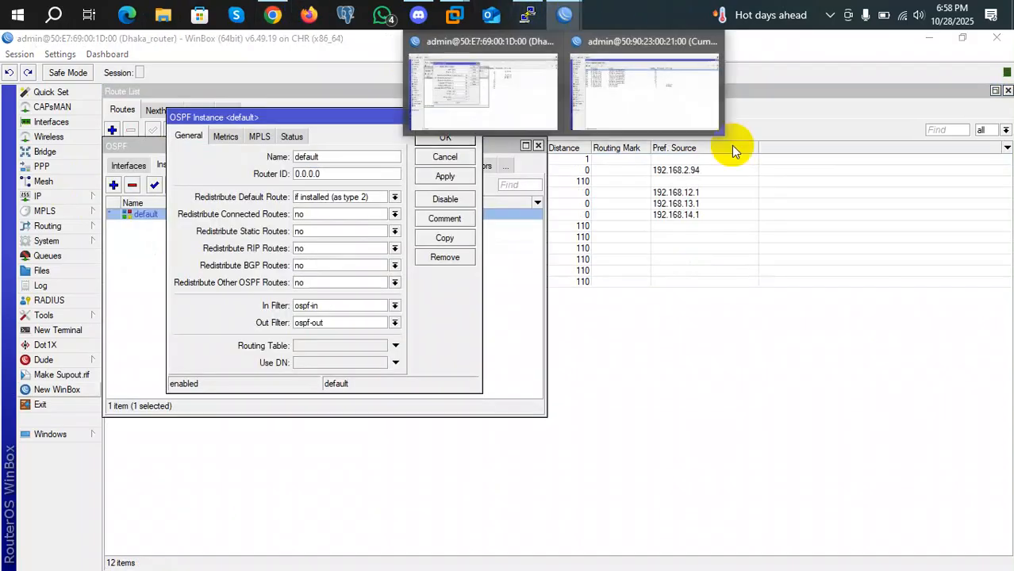
left_click(640, 91)
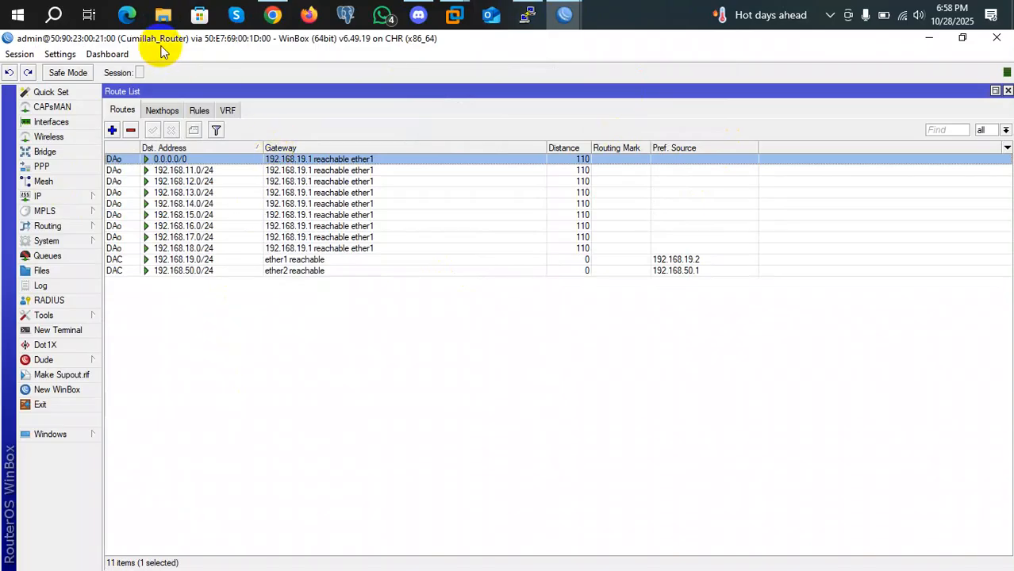
Open a terminal on Cumillah_Router and test internet connectivity by pinging googgle.com and 8.8.8.8.
left_click(71, 331)
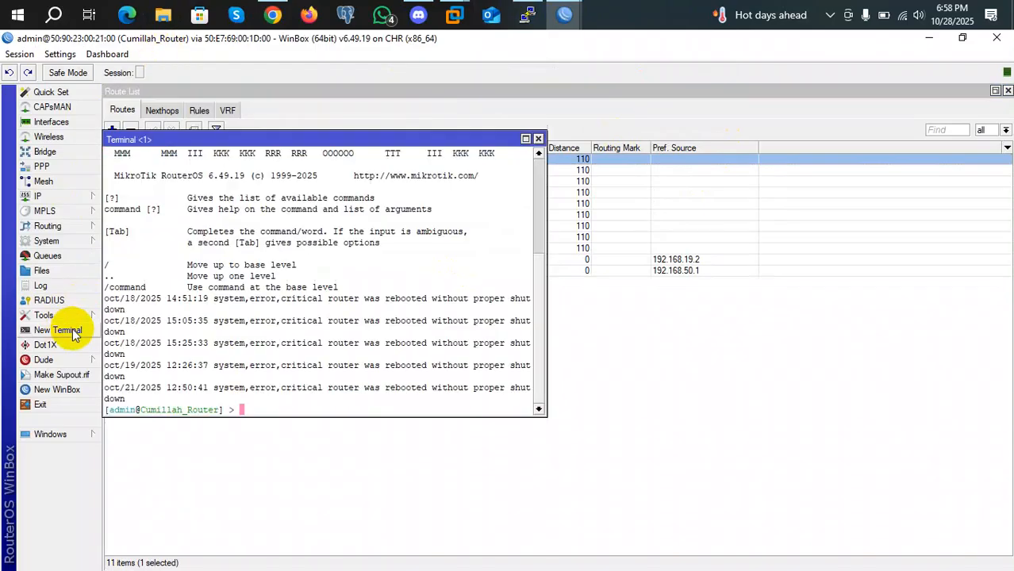
type("ping ")
type("1")
key("BackSpace")
type("googl")
key("BackSpace")
type("gle.com")
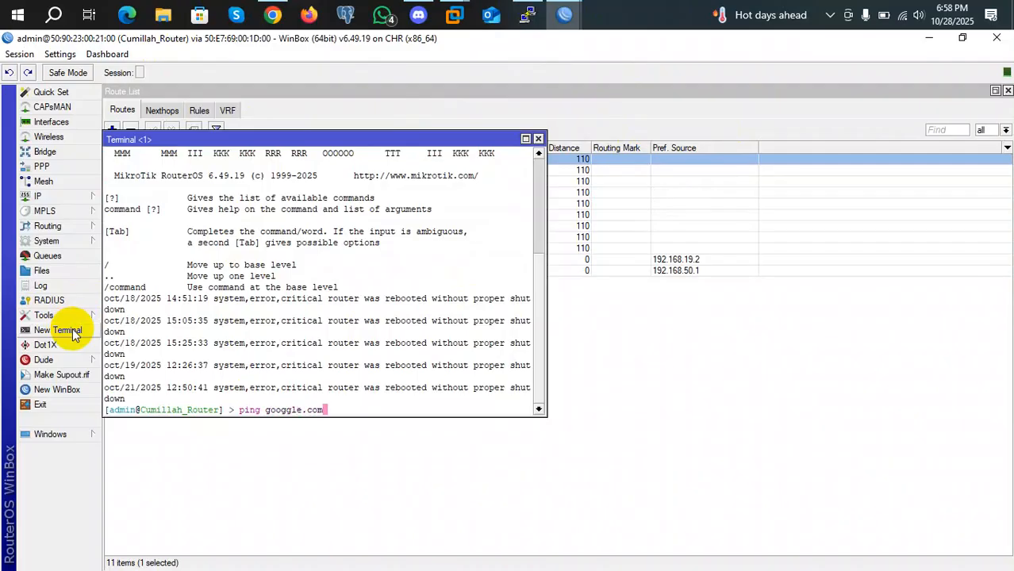
key("Return")
type("ping 8.8.8.8")
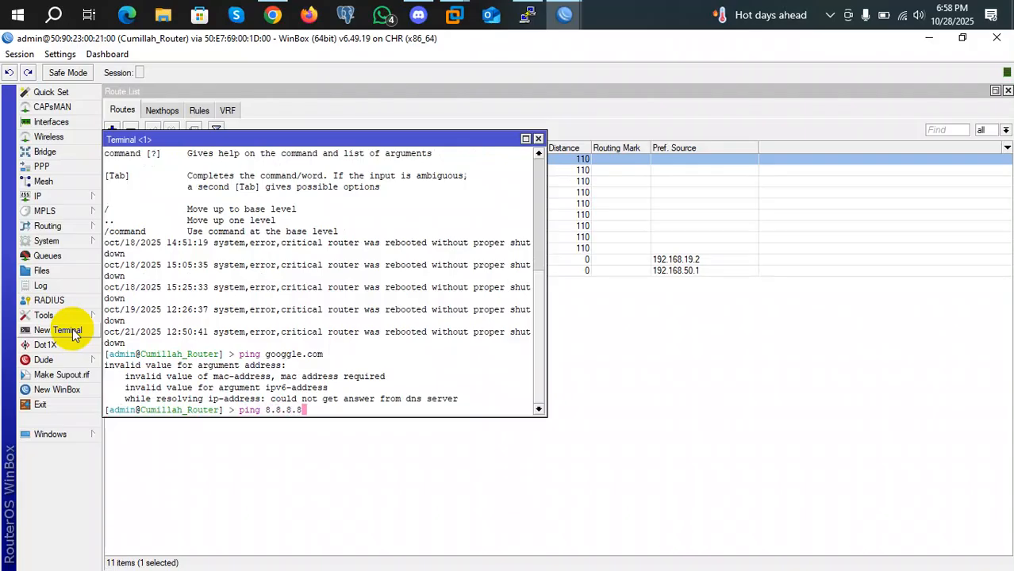
key("Return")
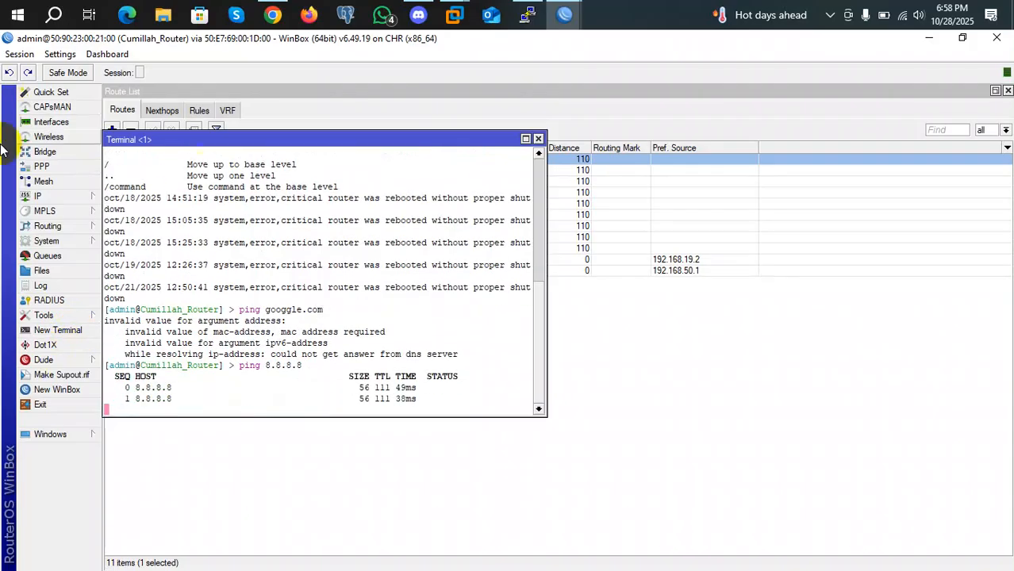
On Dhaka_router, set Redistribute Default Route to never in the default OSPF instance and save the change.
mouse_move(564, 14)
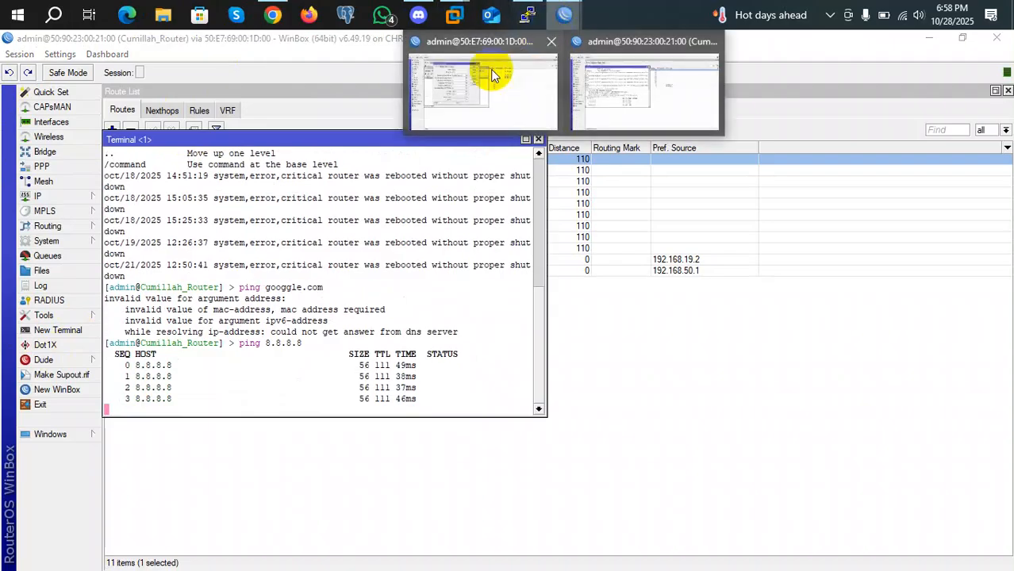
left_click(488, 73)
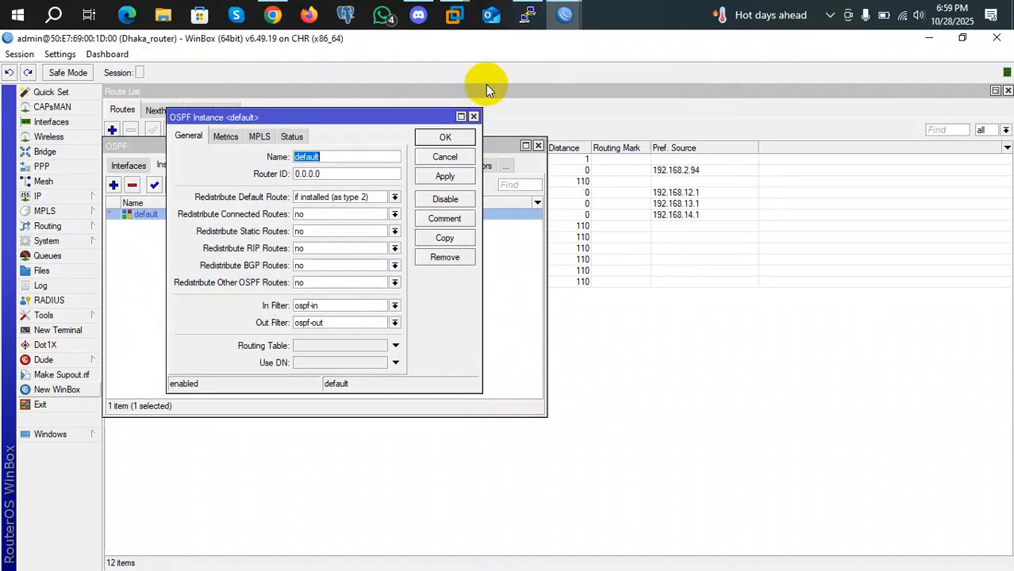
left_click(392, 198)
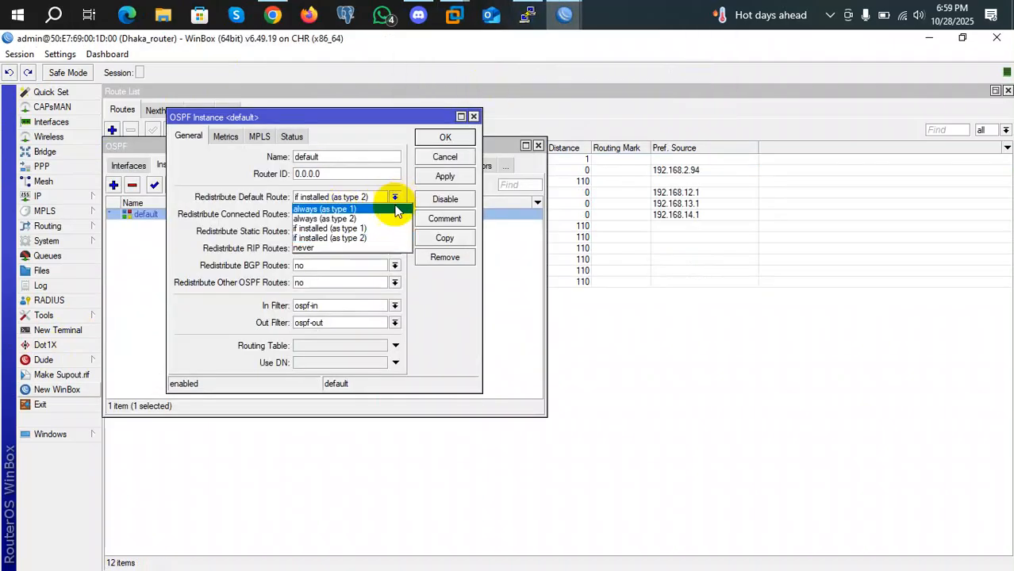
left_click(333, 248)
left_click(443, 179)
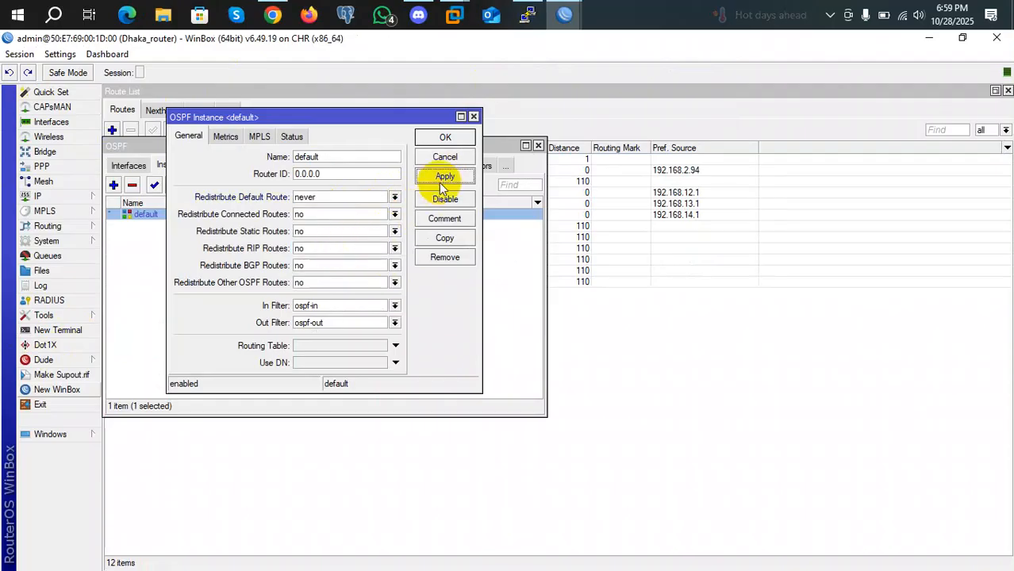
left_click(445, 137)
Return to the Cumillah_Router session, check the running ping to 8.8.8.8, and stop it.
mouse_move(564, 15)
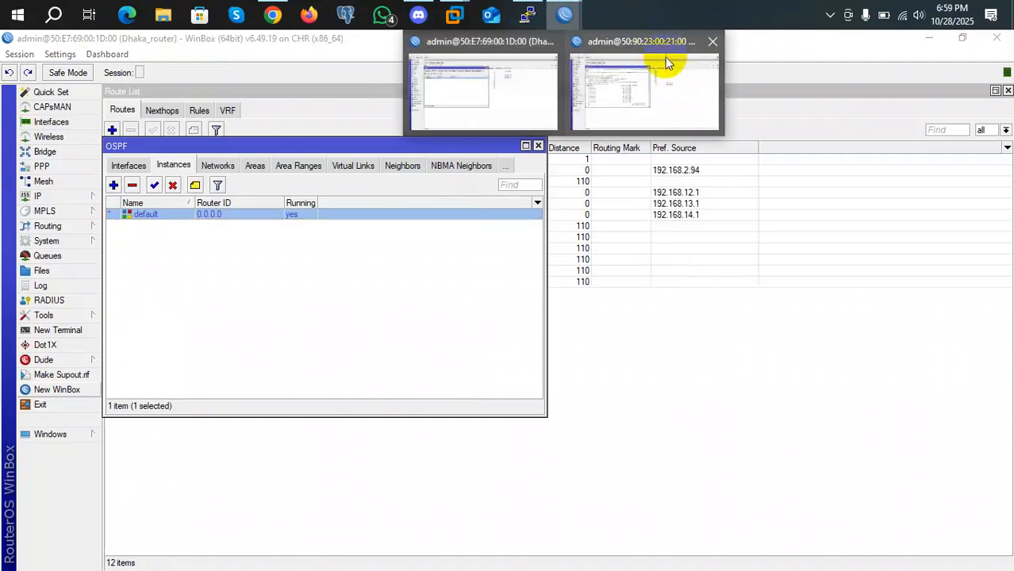
left_click(665, 67)
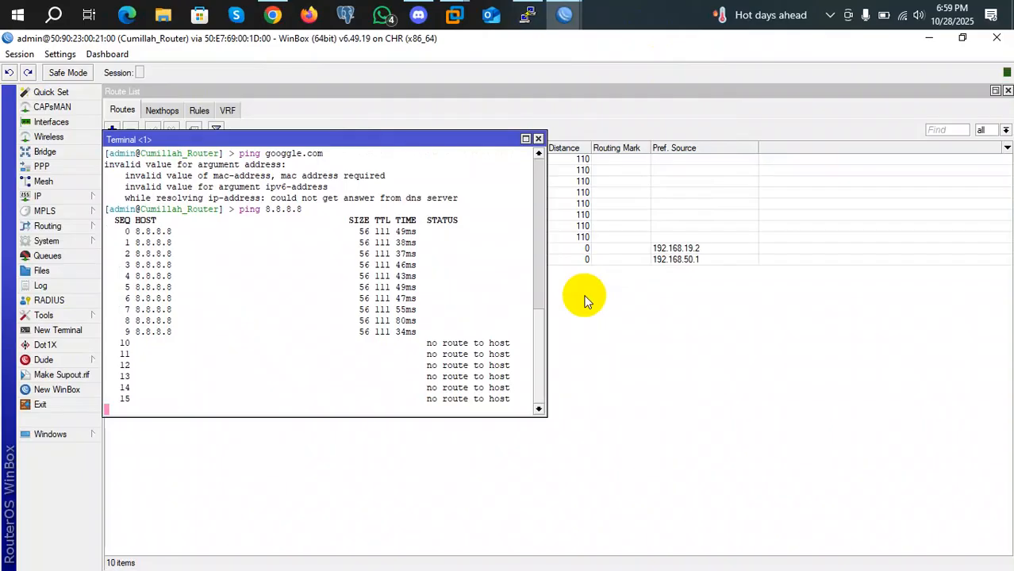
key("ctrl+c")
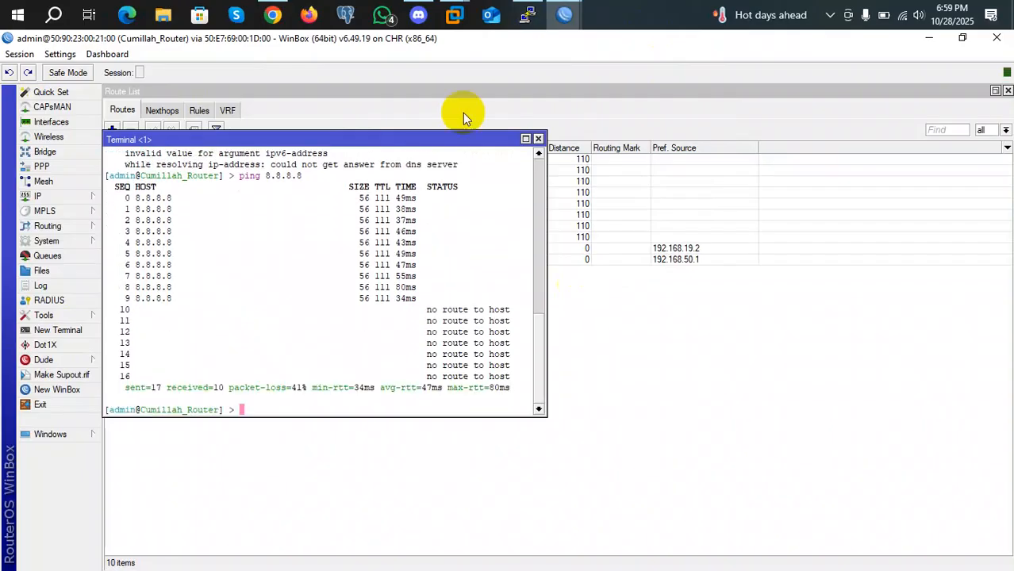
Check the topology diagram in Chrome and ping 192.168.13.2 from the Cumillah_Router terminal in WinBox, stopping the ping after a few attempts.
left_click(273, 15)
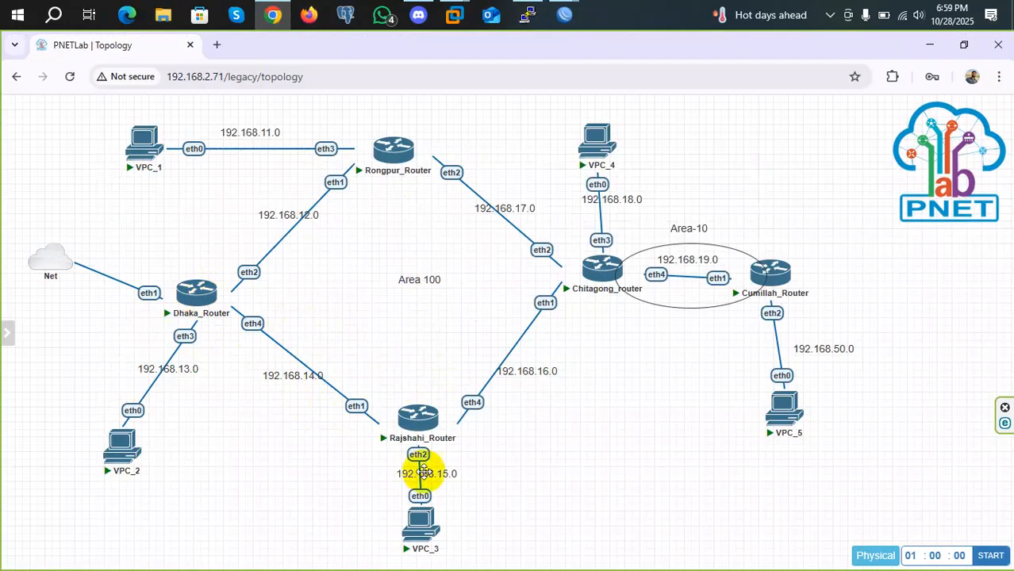
mouse_move(764, 267)
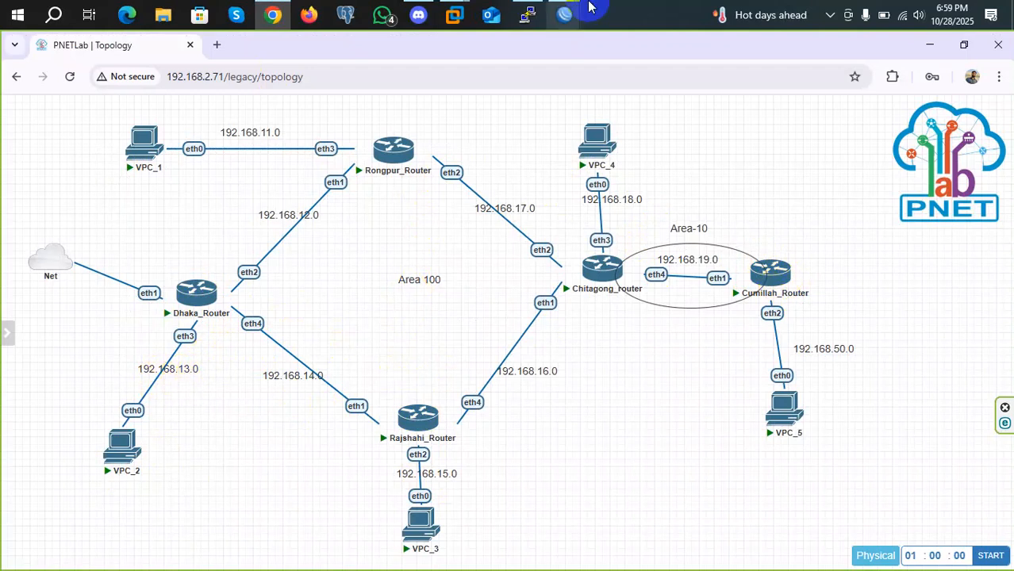
mouse_move(564, 14)
left_click(627, 59)
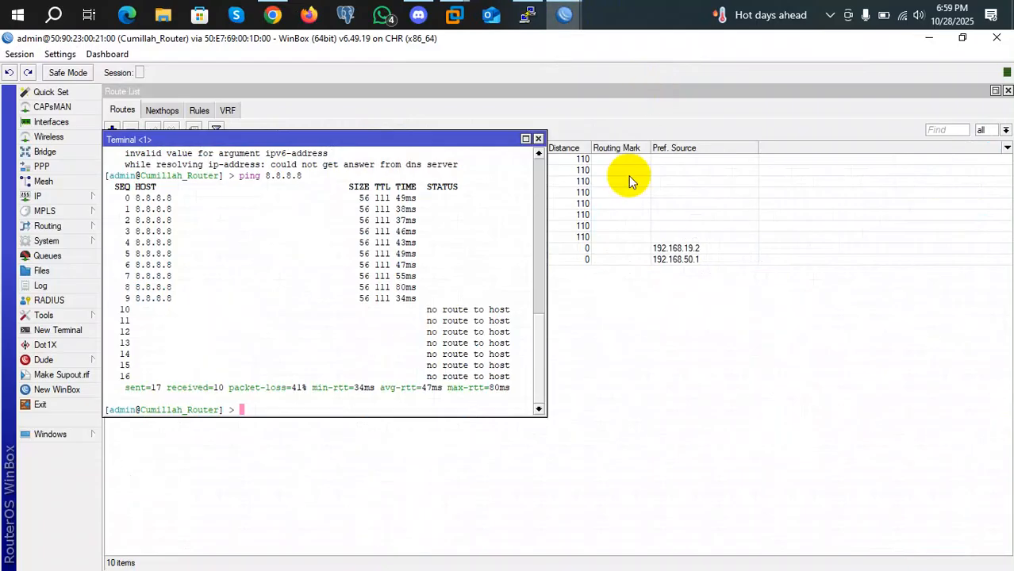
type("ping 192.168.13.2")
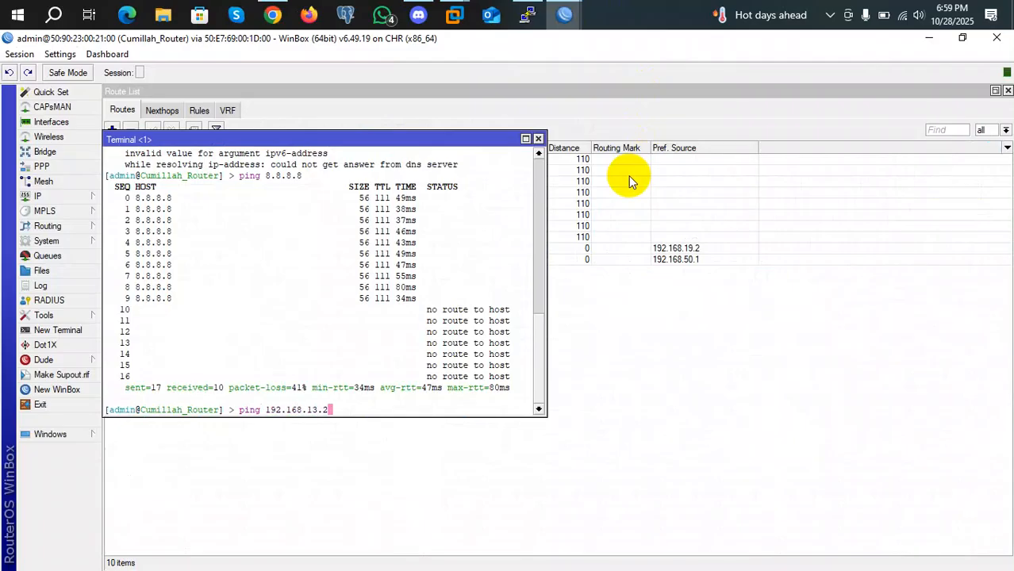
key("Return")
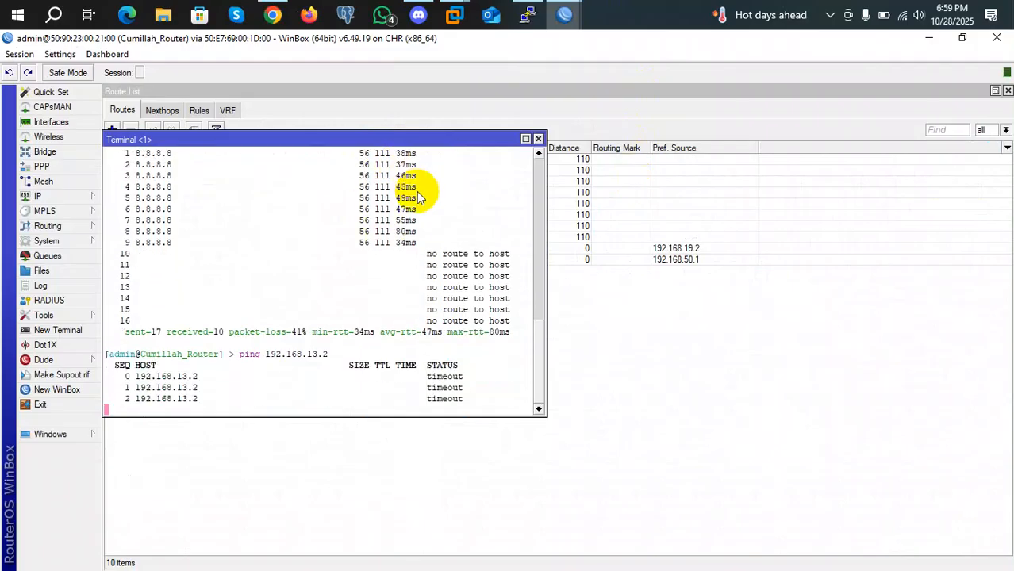
key("ctrl+c")
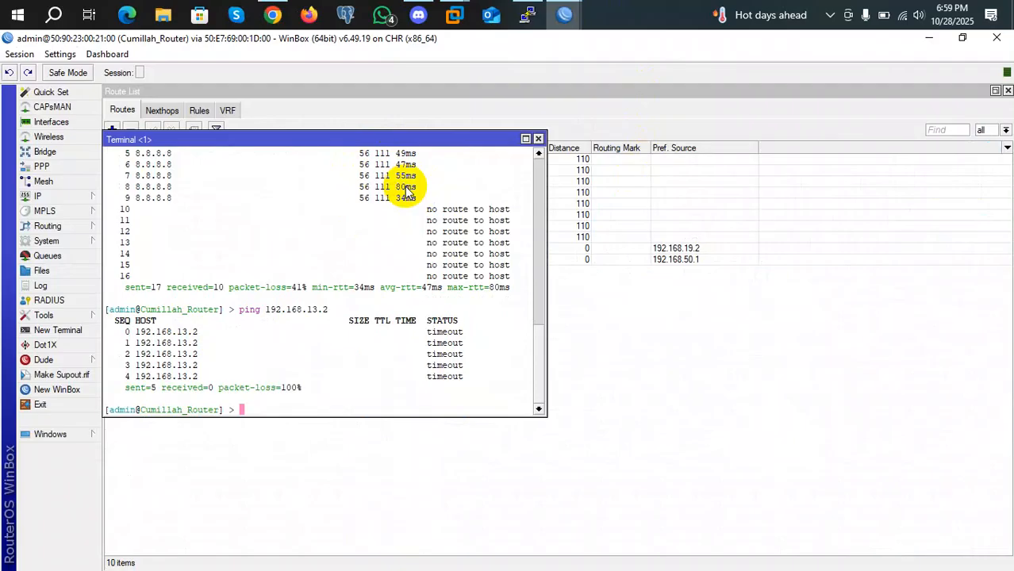
Ping 192.168.13.1 from the Cumillah_Router terminal.
left_click_drag(405, 187, 411, 219)
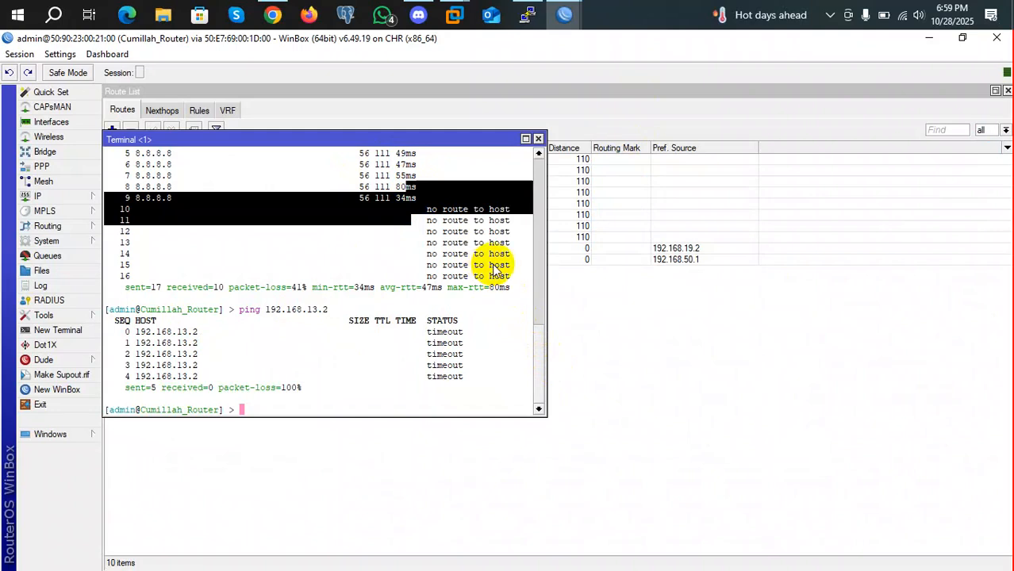
key("Up")
key("BackSpace")
type("192.168.13.1")
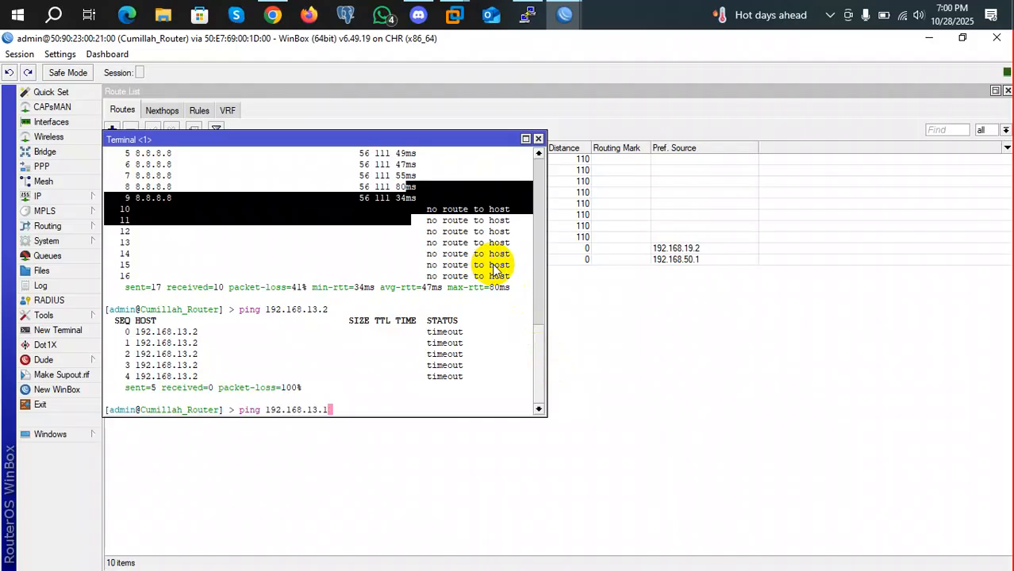
key("Return")
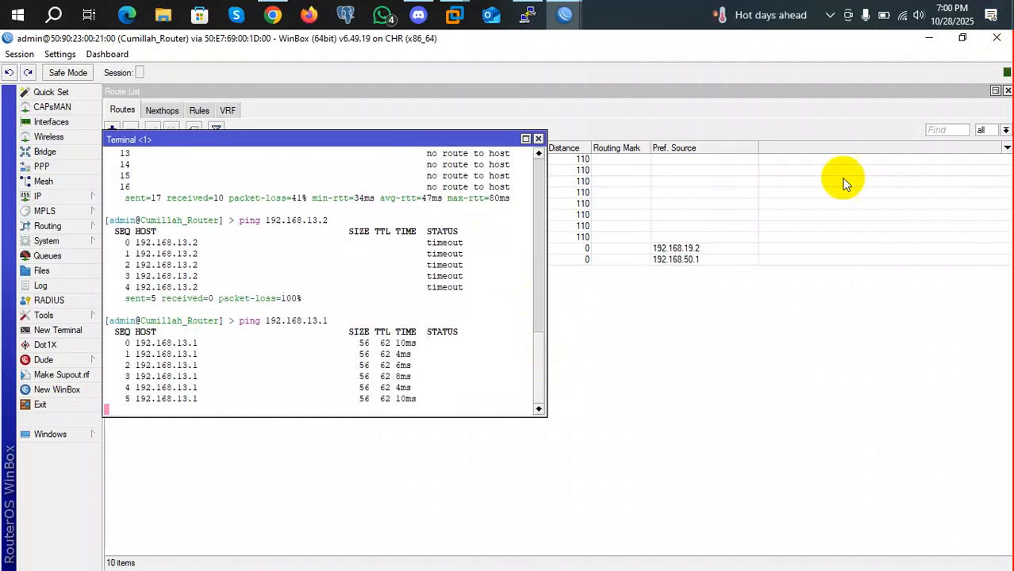
Review the network topology diagram in Chrome and return to the Cumillah_Router session in WinBox to check the running ping to 192.168.13.1.
mouse_move(561, 14)
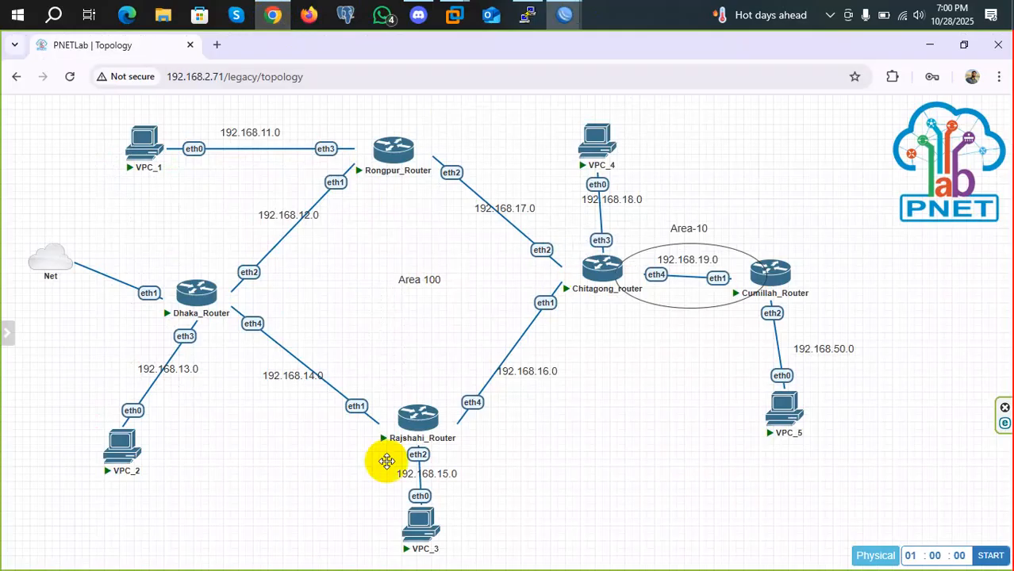
mouse_move(436, 438)
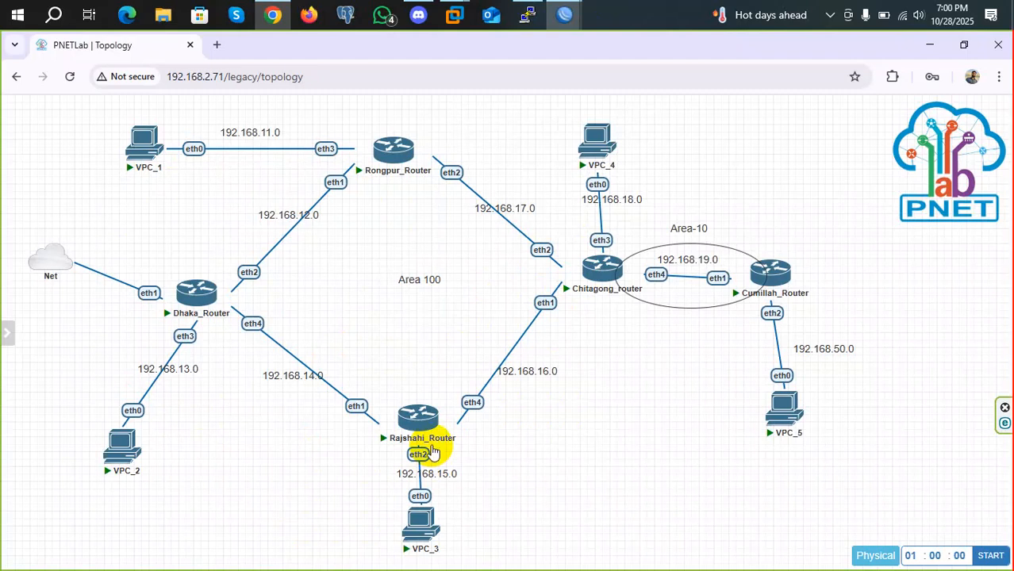
left_click(566, 18)
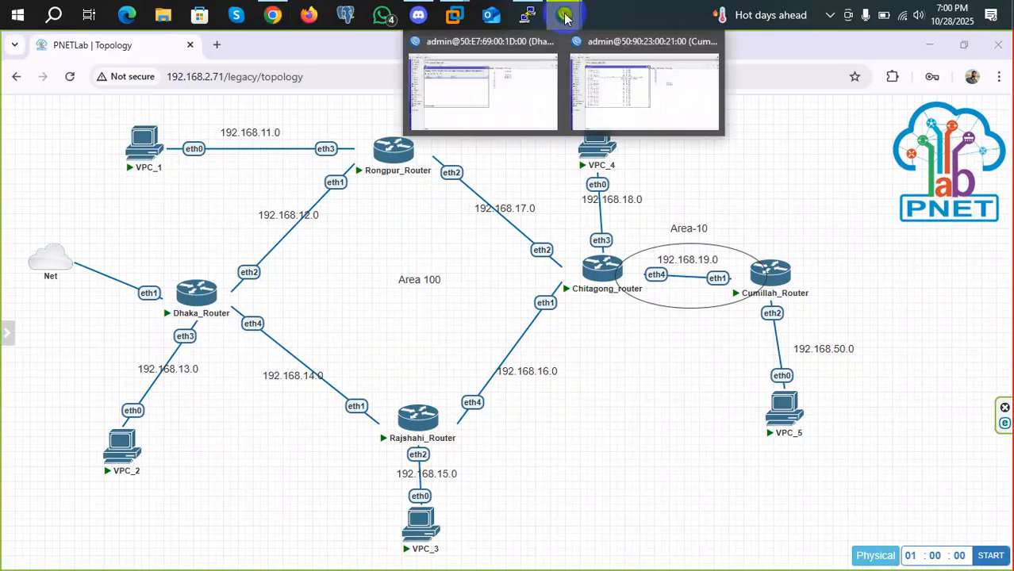
mouse_move(526, 84)
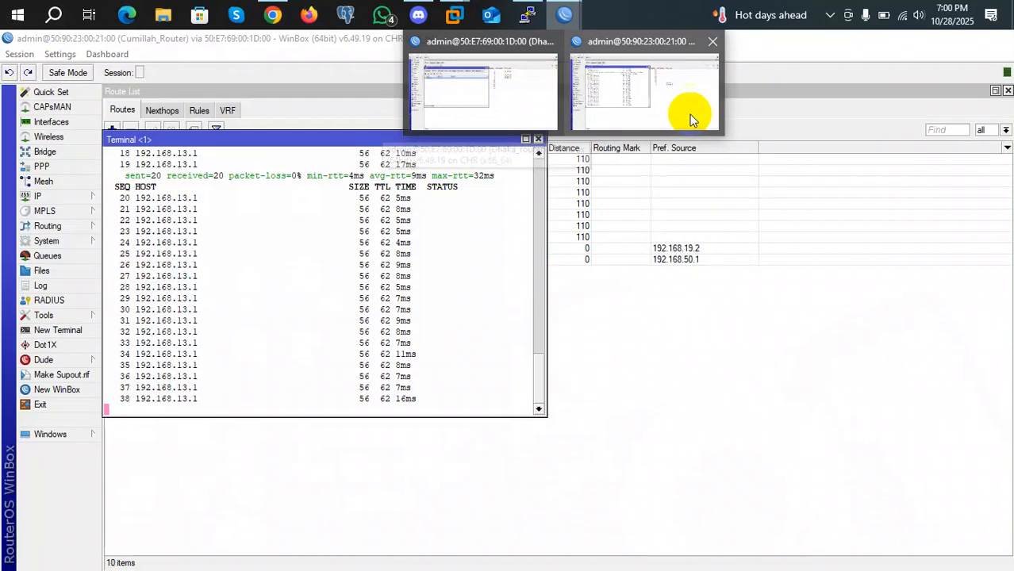
left_click(679, 94)
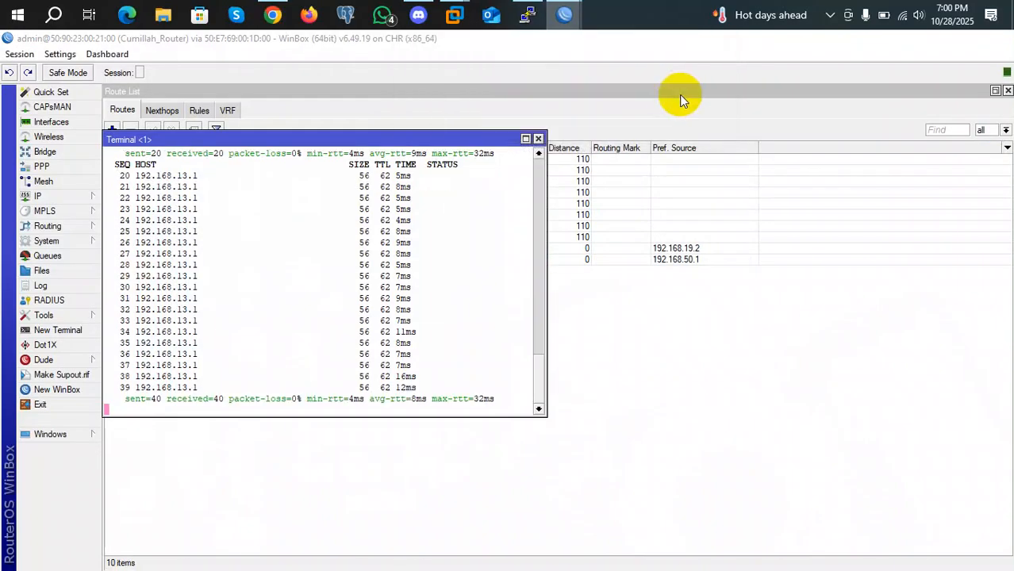
left_click(296, 144)
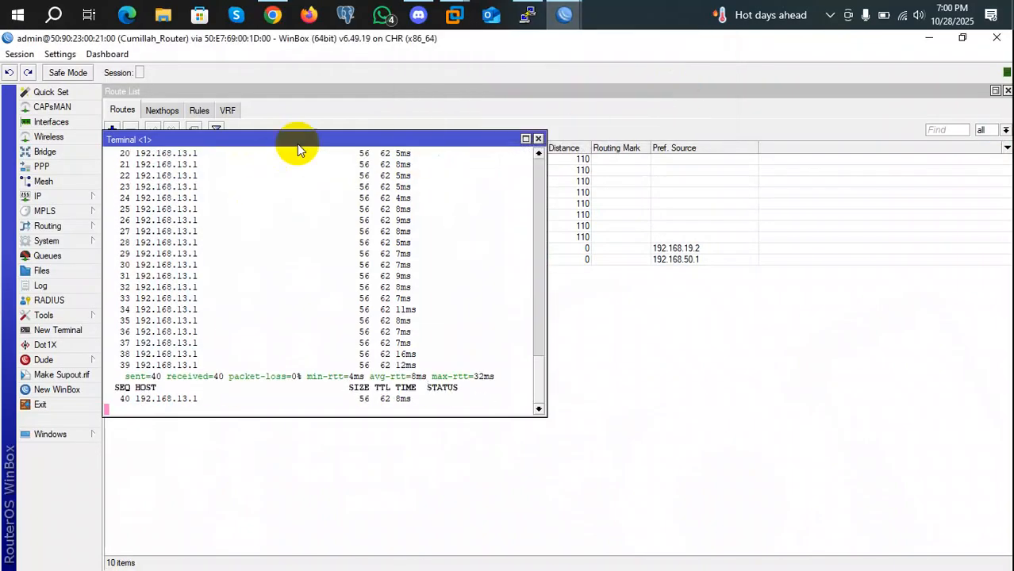
Bring up the IP route list on Cumillah_Router and examine its destination networks and gateways.
left_click(71, 196)
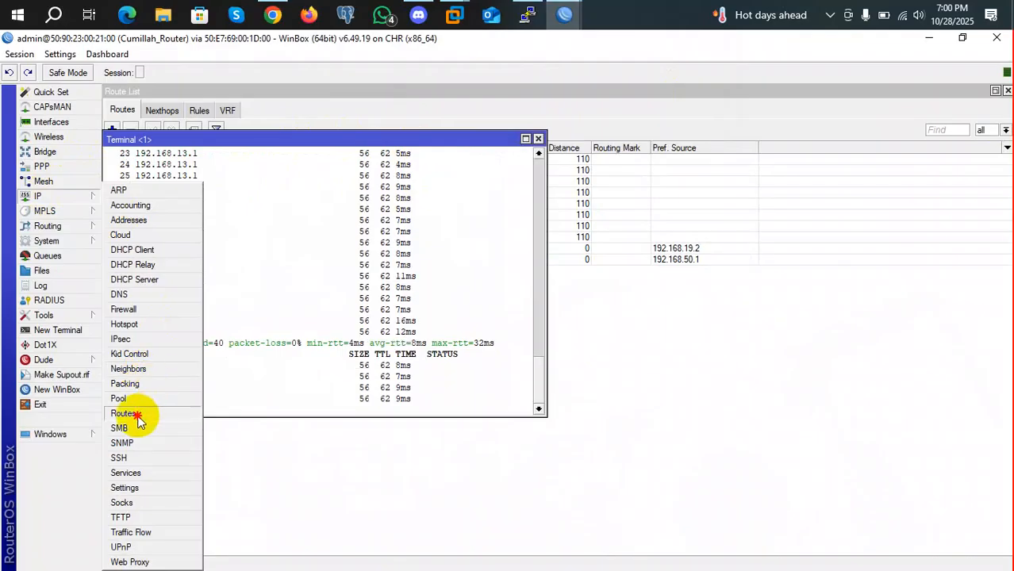
left_click(133, 413)
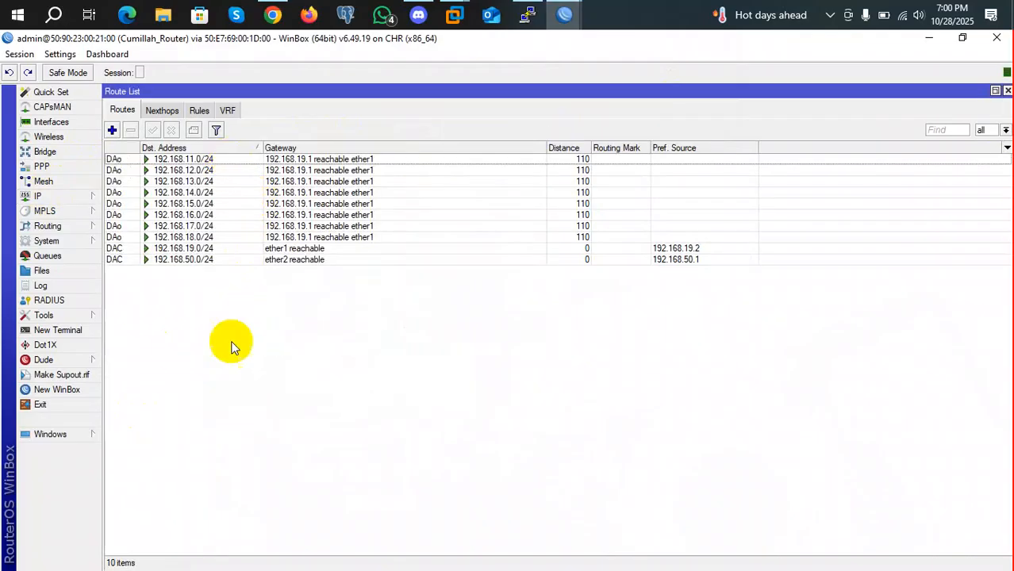
mouse_move(198, 222)
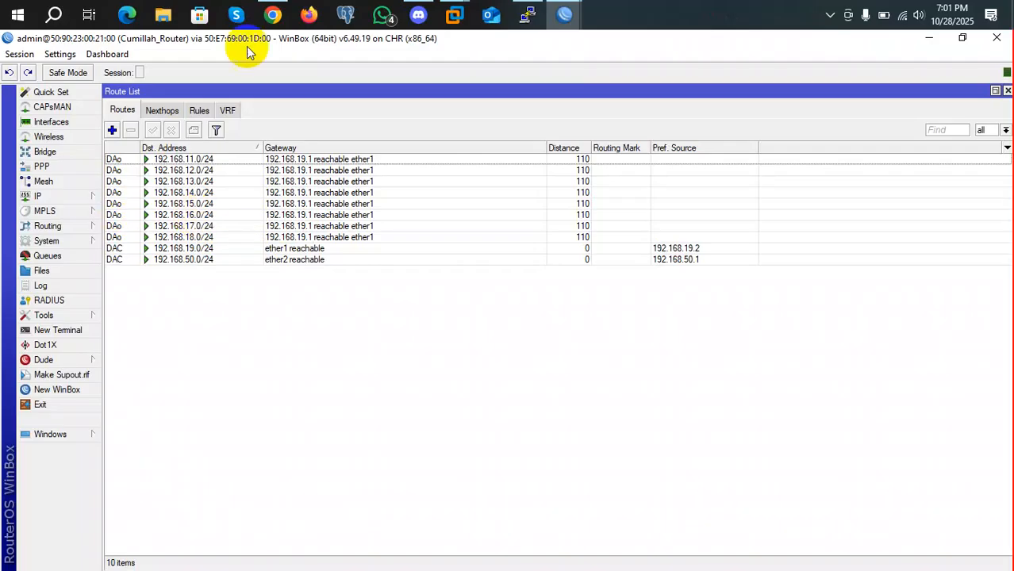
Switch to the Dhaka_router session, open the default OSPF instance to review its redistribution settings, and return to the topology diagram in Chrome.
left_click(553, 20)
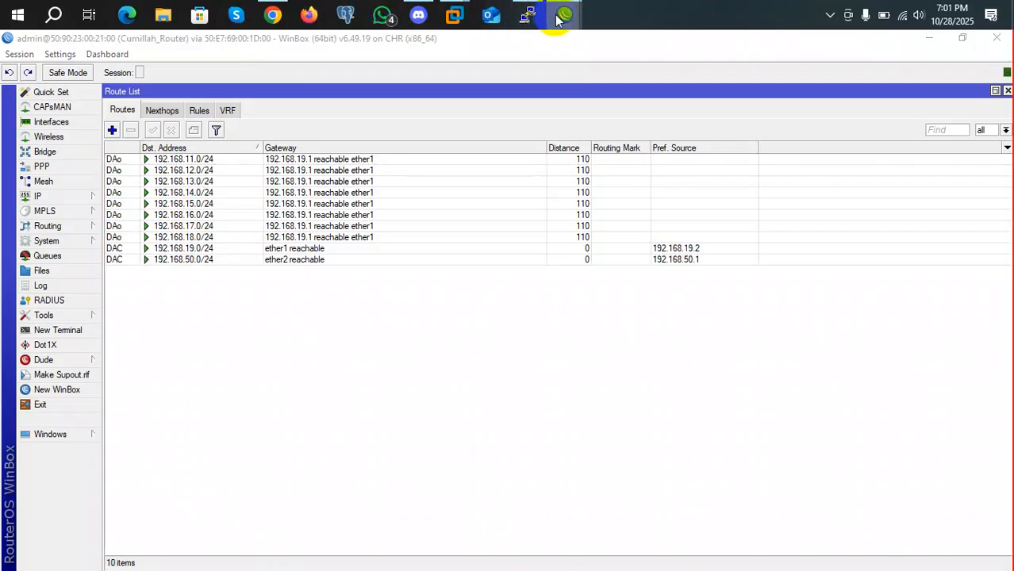
left_click(485, 89)
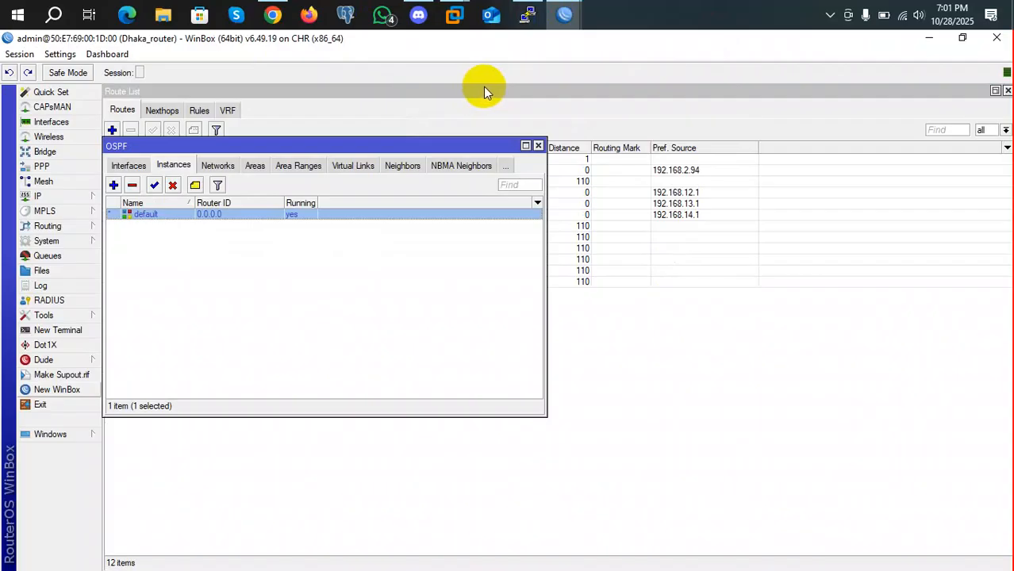
double_click(191, 213)
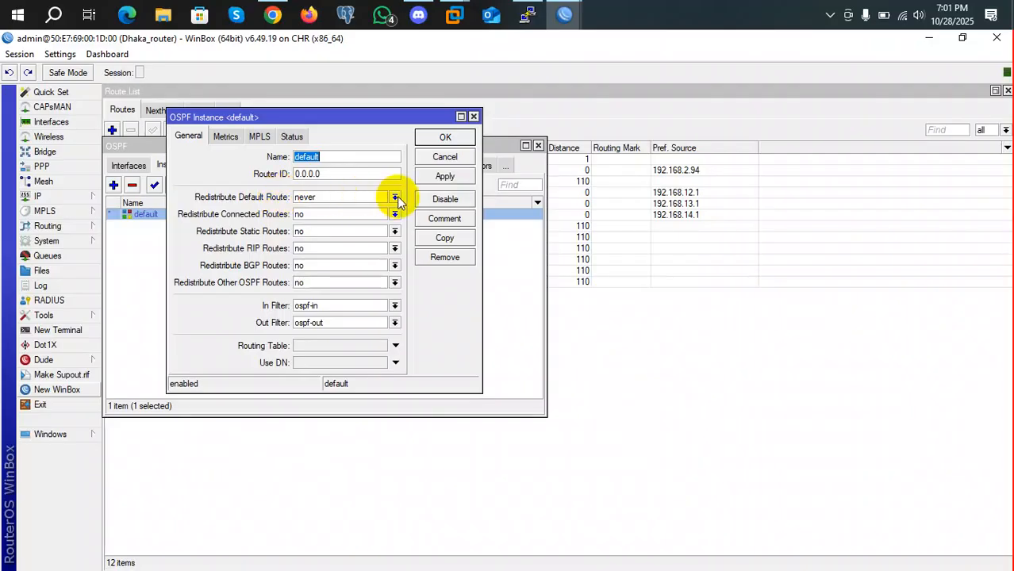
left_click(274, 14)
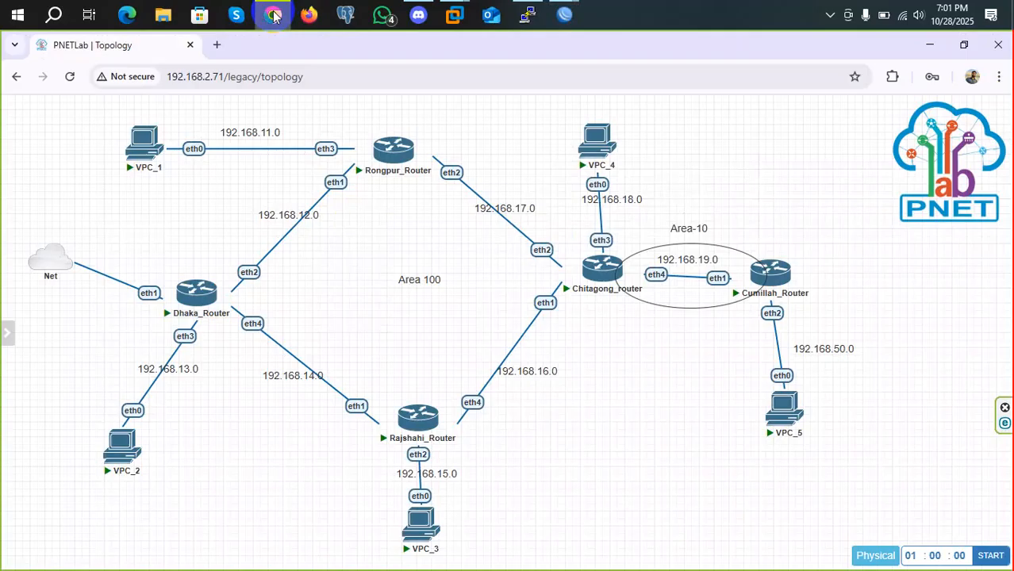